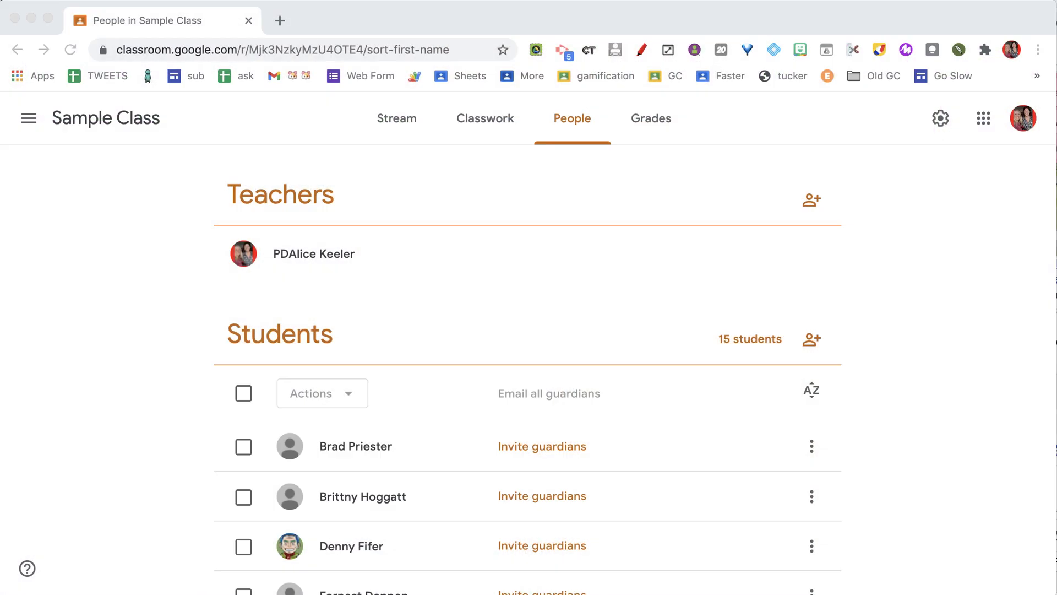
pyautogui.scroll(-5, 518, 519)
pyautogui.scroll(-3, 525, 475)
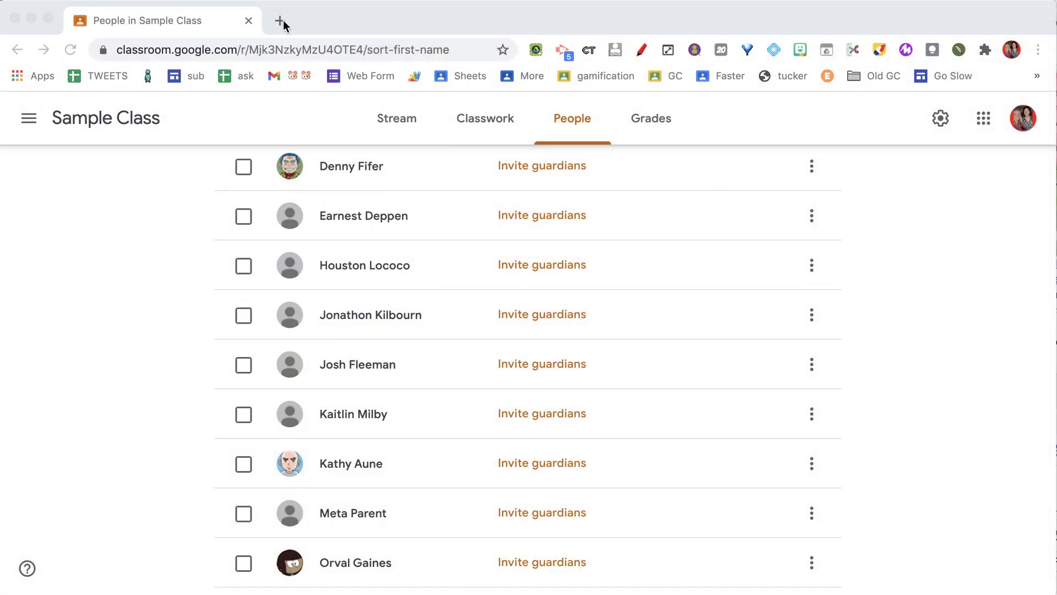
# Load alicekeeler.com/reusegc in a new browser tab to reach the spreadsheet copy page
pyautogui.click(281, 20)
pyautogui.write('alicekeel')
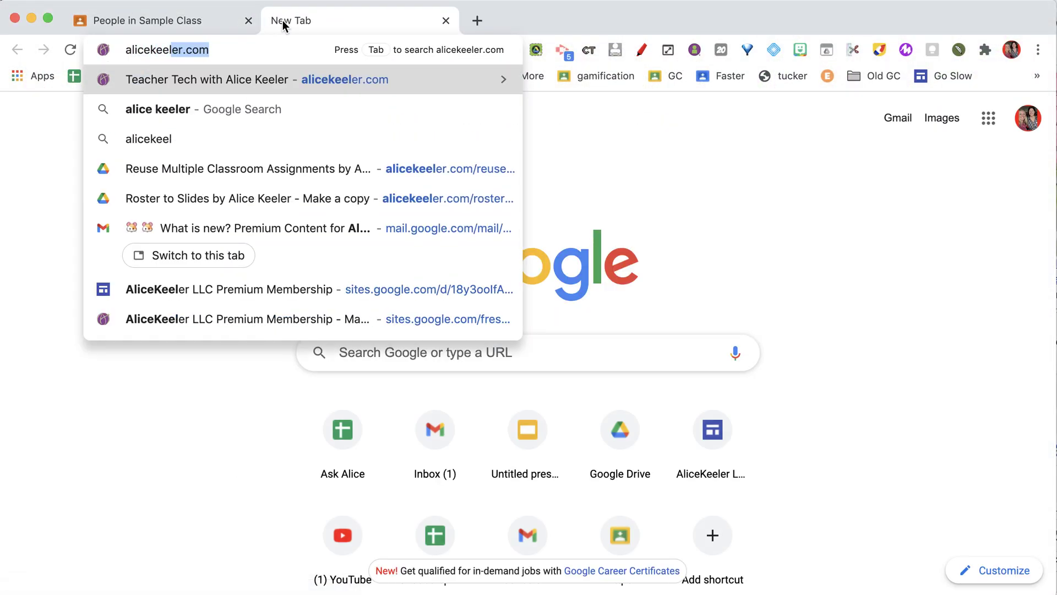
pyautogui.write('er.com/reuse')
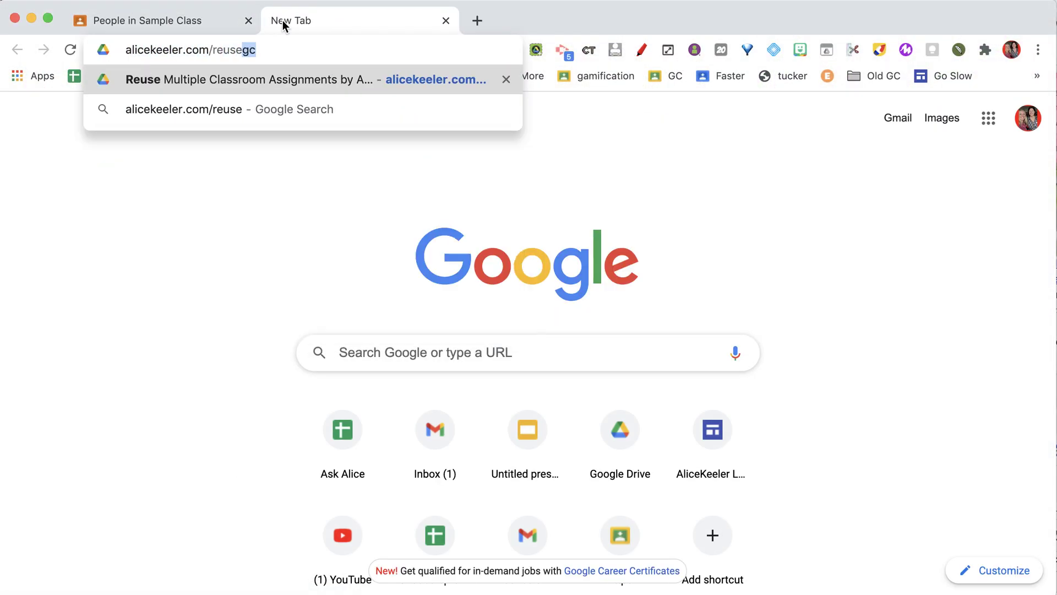
pyautogui.write('gc')
pyautogui.press('Return')
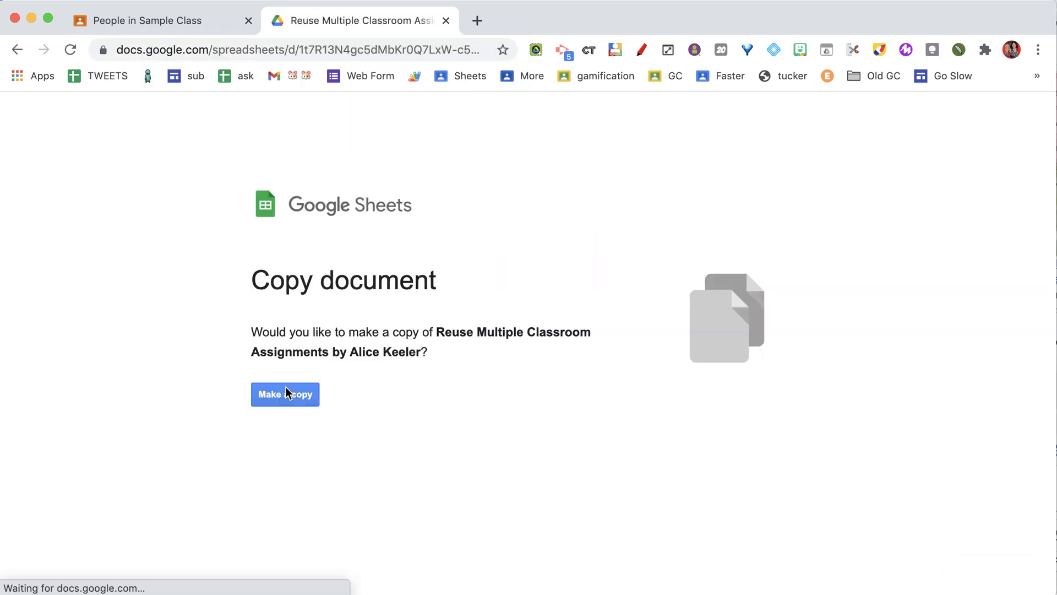
# Make a personal copy of the Reuse Multiple Classroom Assignments spreadsheet
pyautogui.click(283, 392)
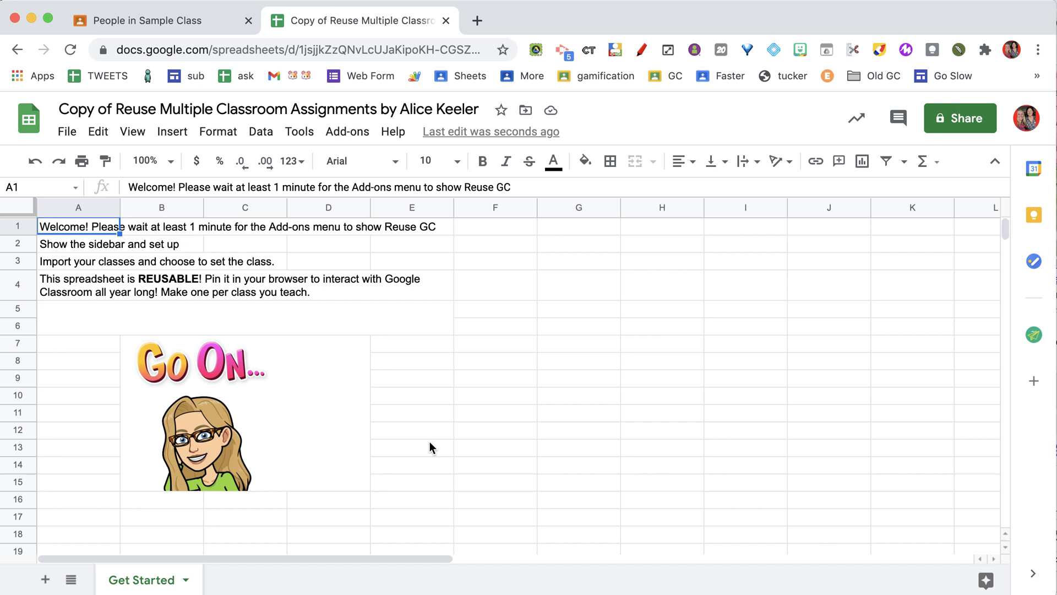
pyautogui.click(347, 131)
pyautogui.moveTo(394, 519)
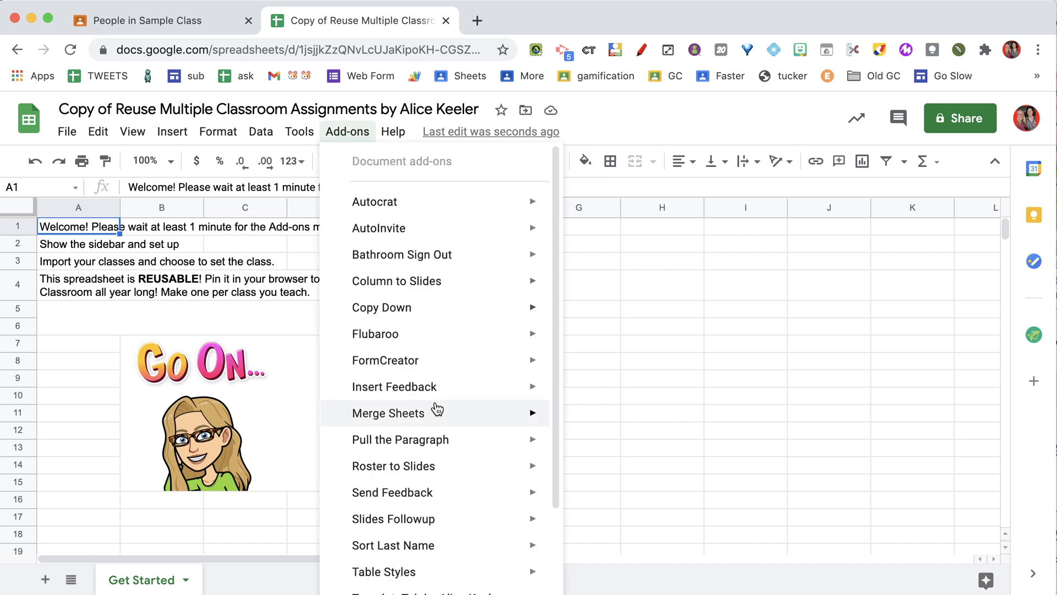
pyautogui.scroll(-2, 437, 408)
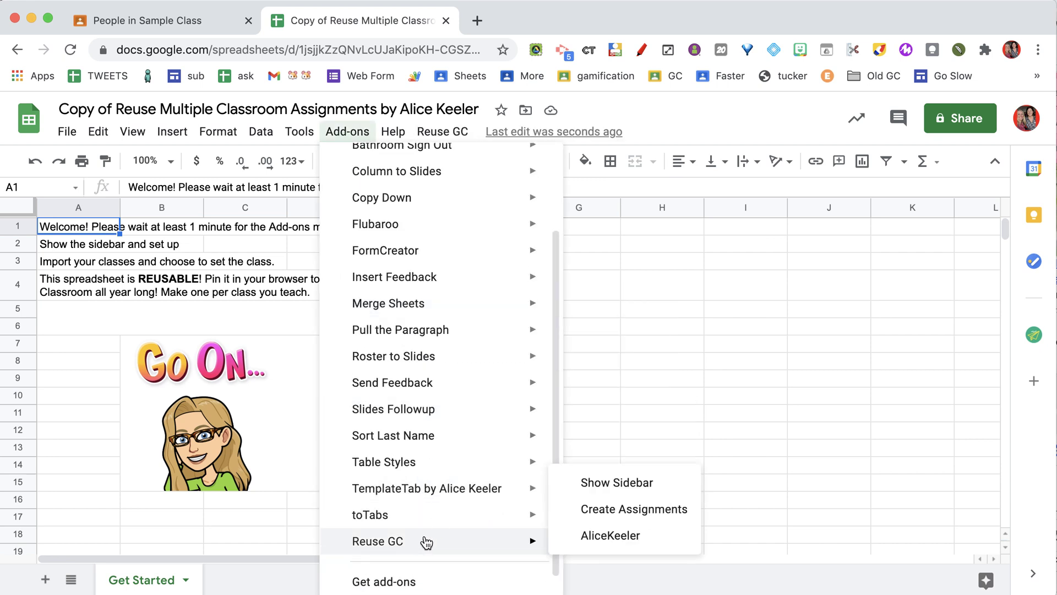
# Show the Reuse GC add-on sidebar beside the spreadsheet
pyautogui.click(609, 487)
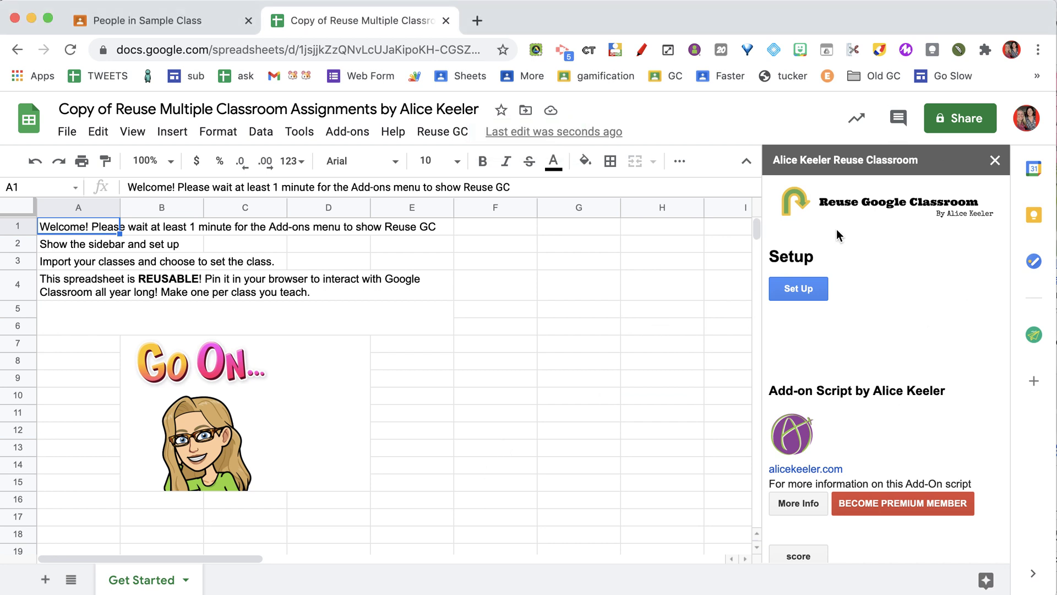
# Run Set Up to import 5 classes and mark Sample Class as the target class
pyautogui.click(798, 289)
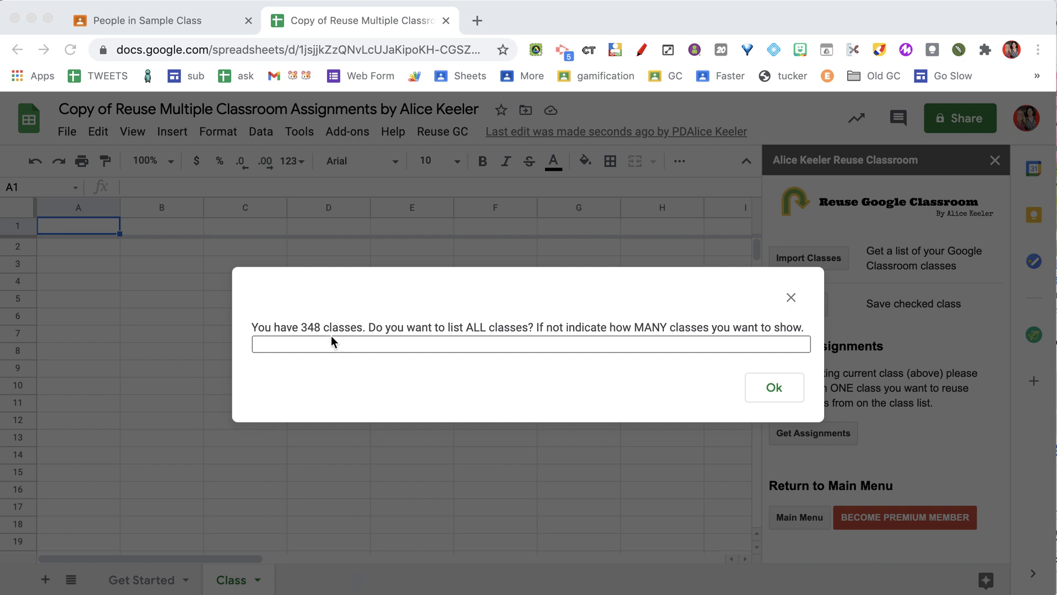
pyautogui.click(331, 345)
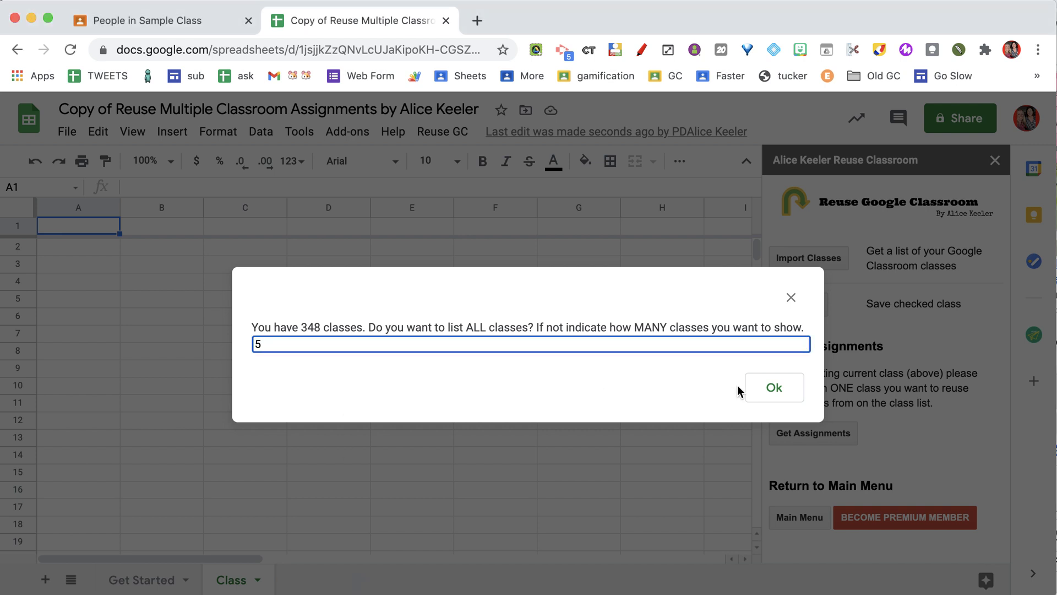
pyautogui.click(776, 390)
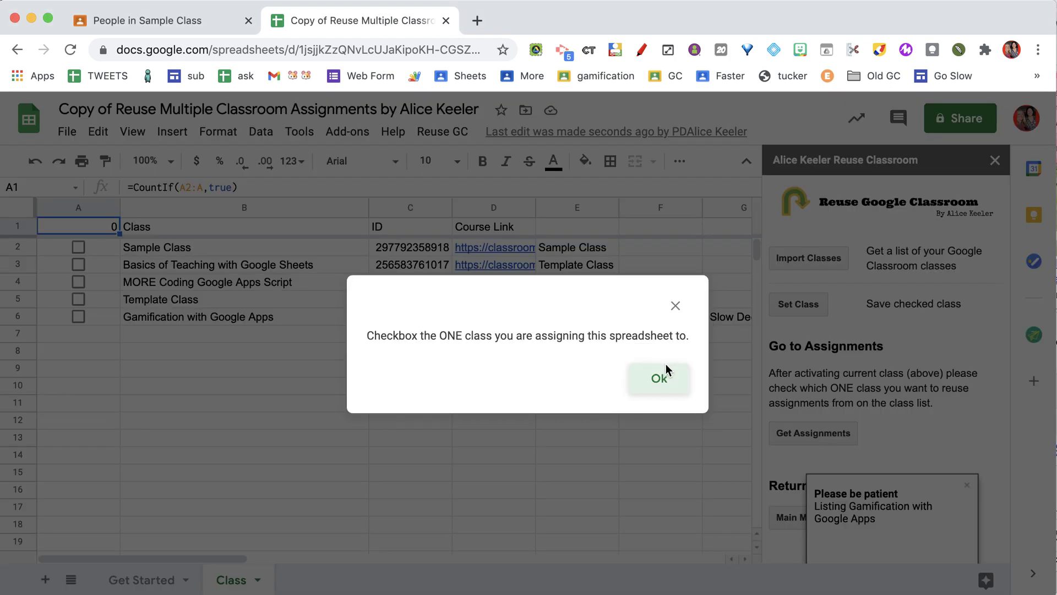
pyautogui.click(666, 368)
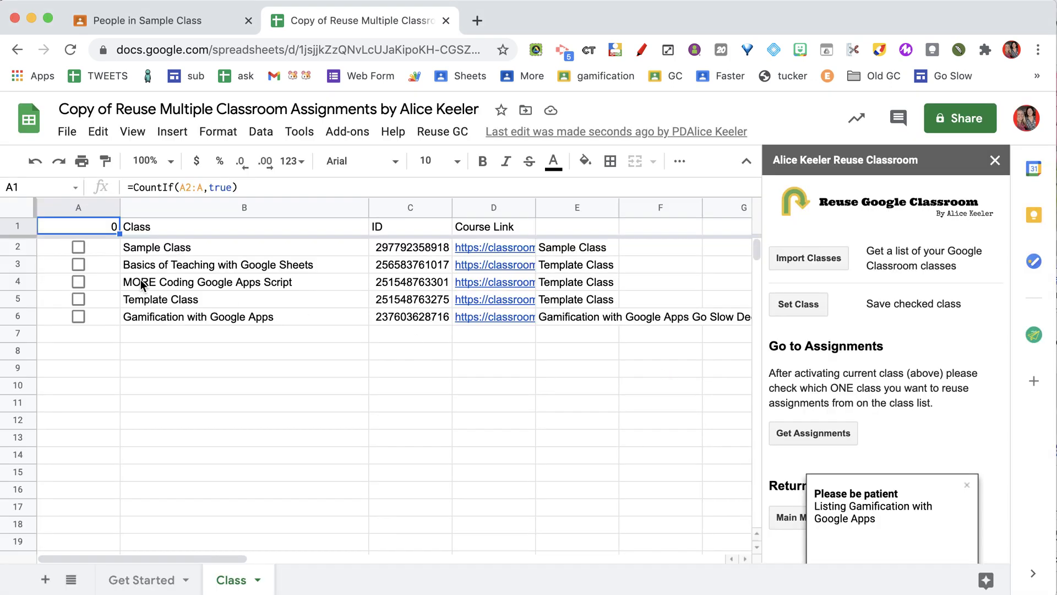
pyautogui.click(79, 249)
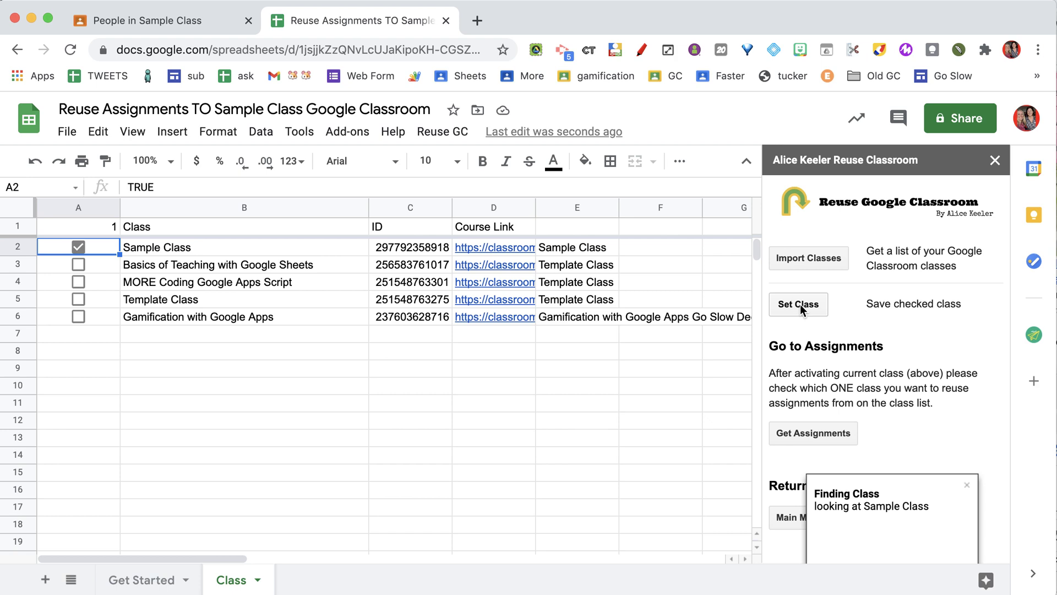
pyautogui.click(180, 19)
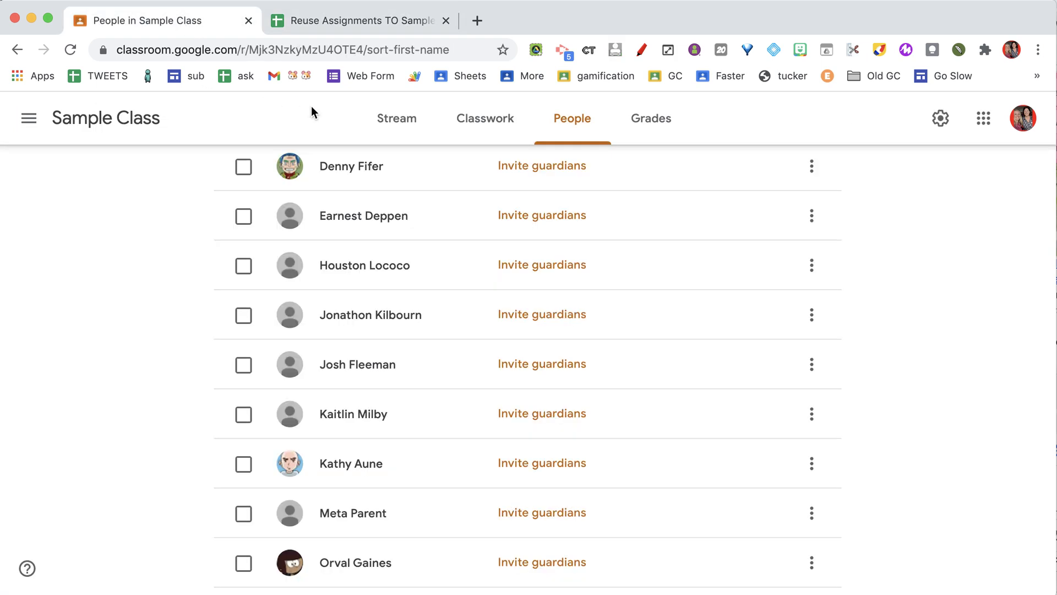
# Reveal the draft REUSE SPREADSHEET FOR Sample Class assignment in Classwork and highlight its LEAVE AS DRAFT note
pyautogui.click(496, 128)
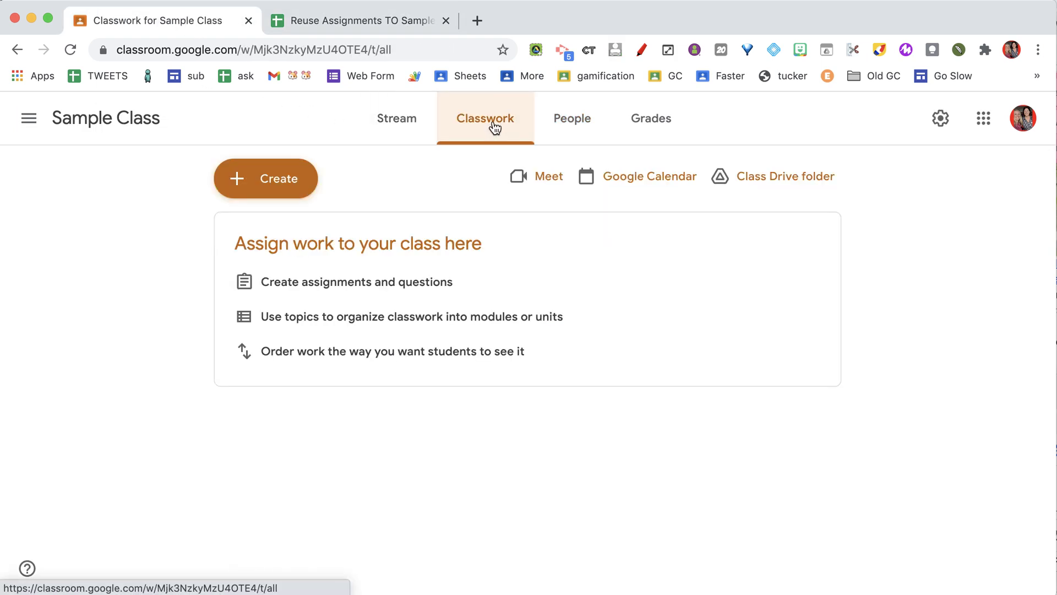
pyautogui.click(71, 49)
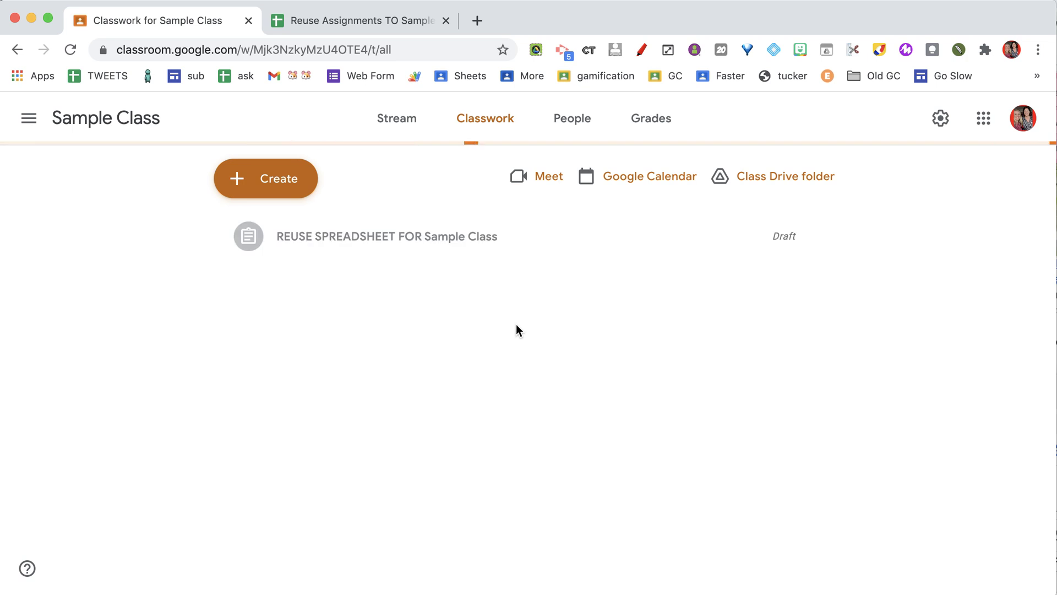
pyautogui.click(369, 254)
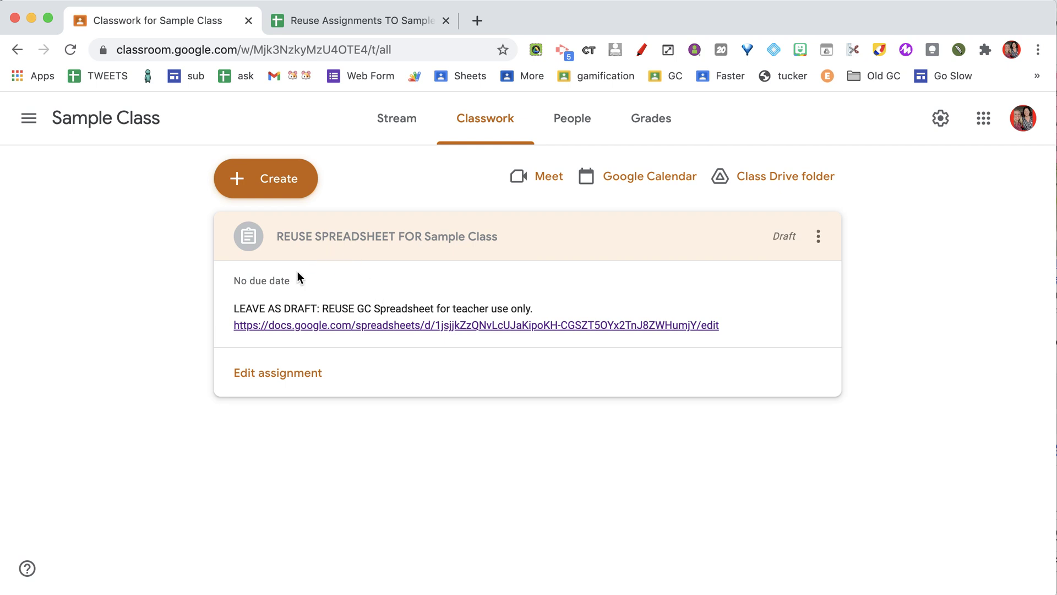
pyautogui.moveTo(233, 310); pyautogui.dragTo(316, 307)
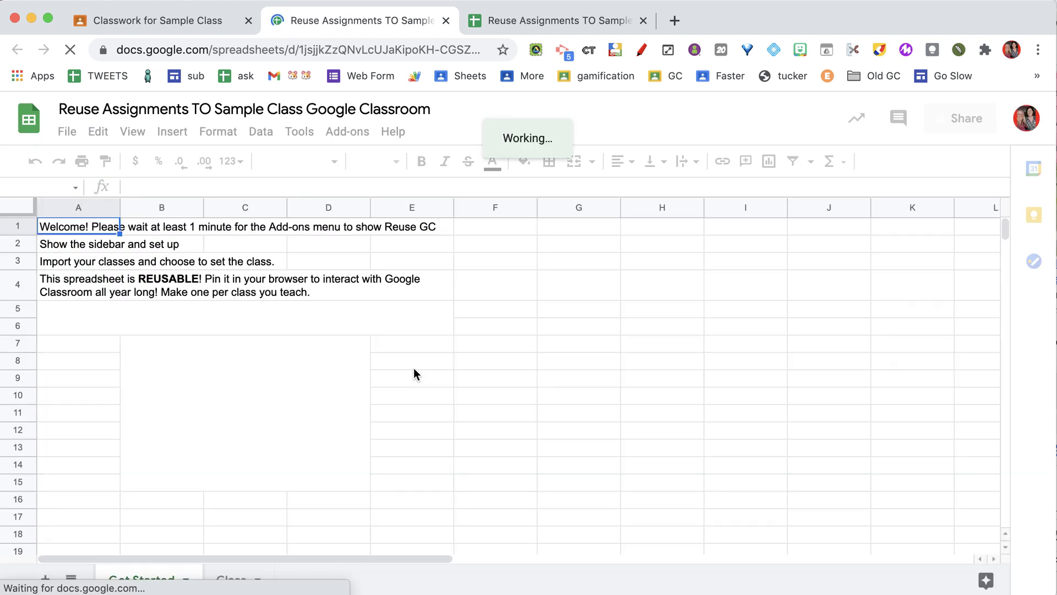
# Reopen the Reuse GC sidebar from the Add-ons menu in the reuse spreadsheet
pyautogui.click(357, 139)
pyautogui.click(356, 138)
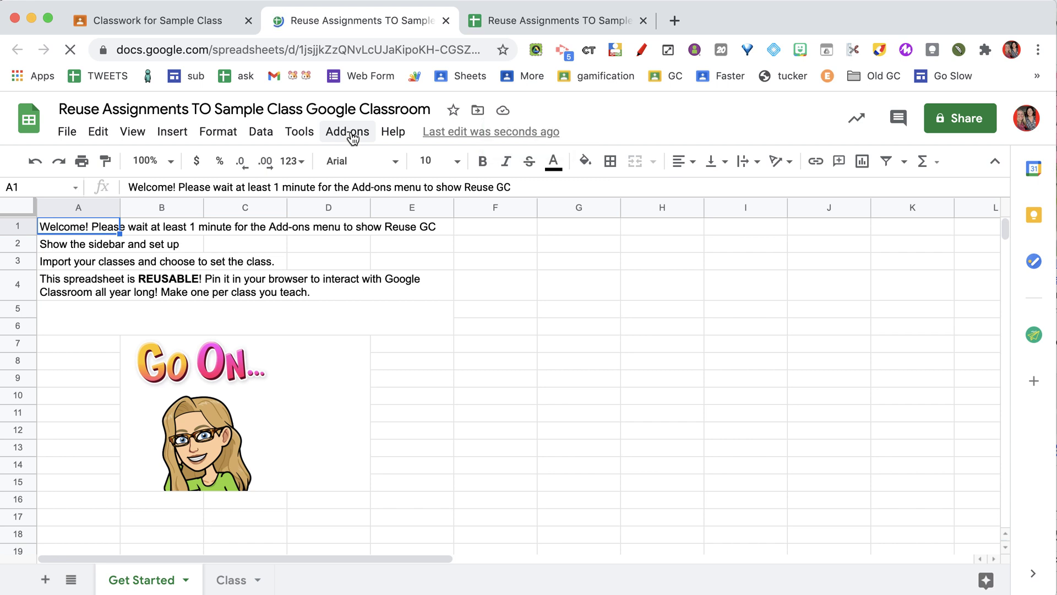
pyautogui.click(353, 138)
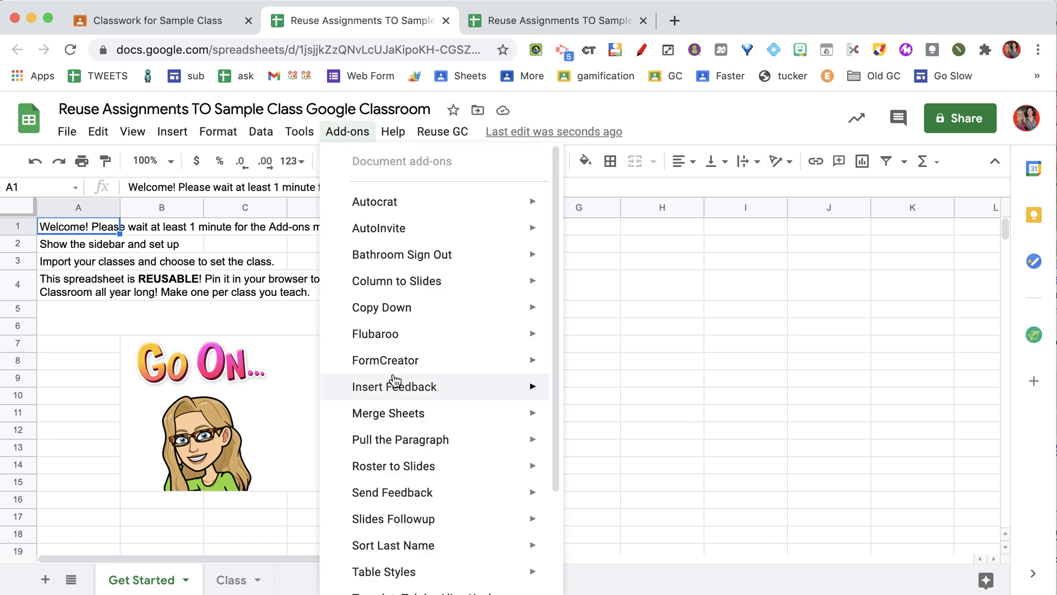
pyautogui.scroll(-2, 396, 446)
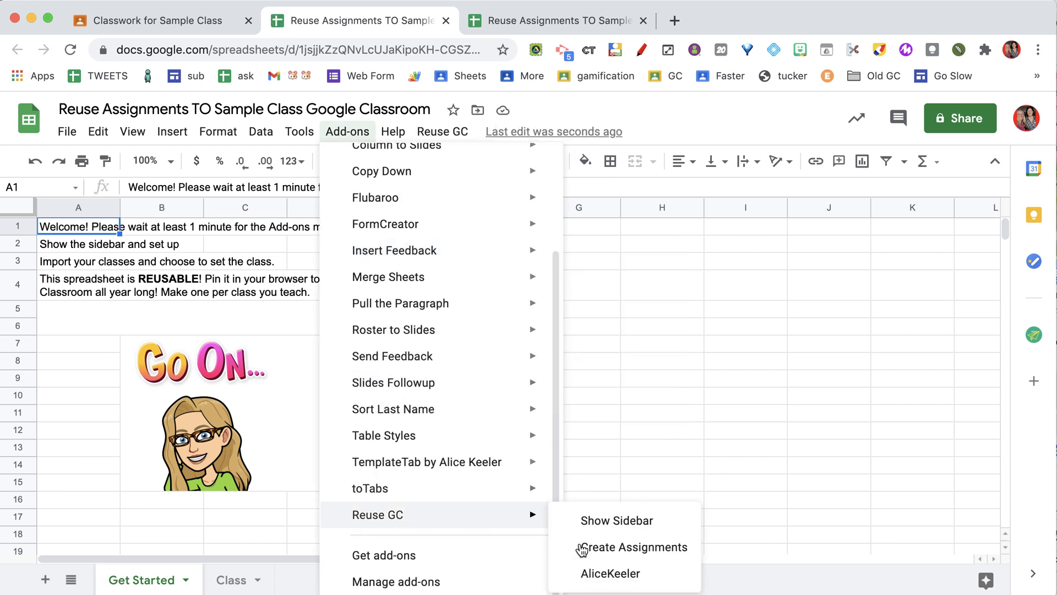
pyautogui.moveTo(378, 514)
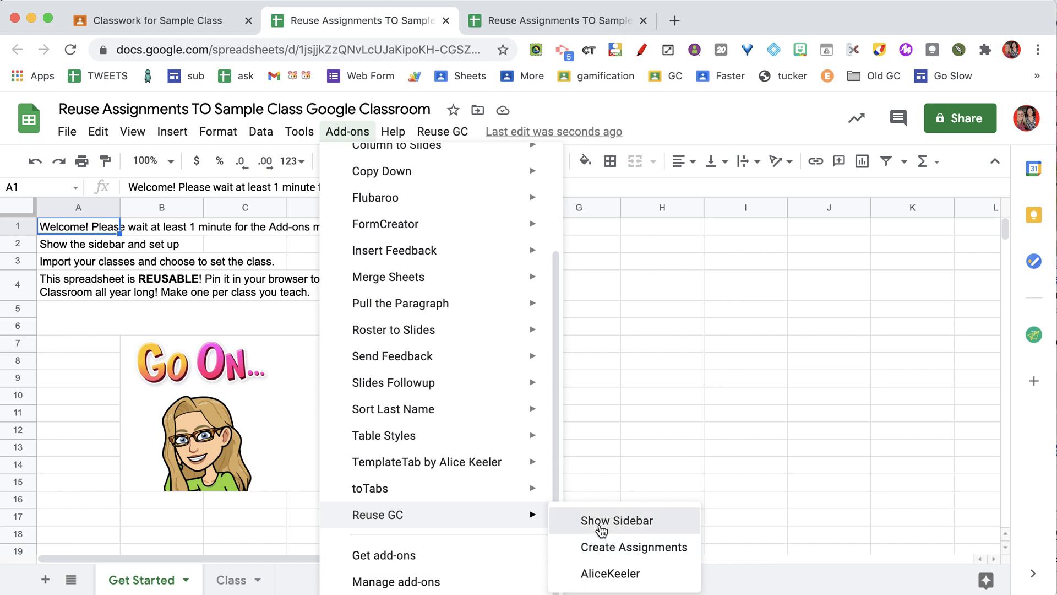
pyautogui.click(602, 531)
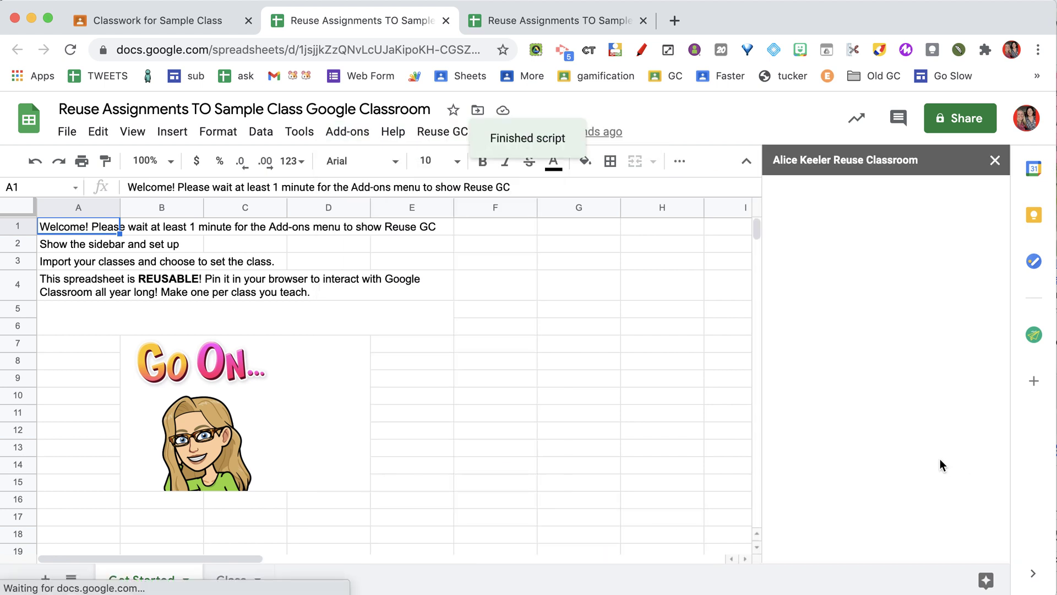
pyautogui.scroll(-1, 940, 459)
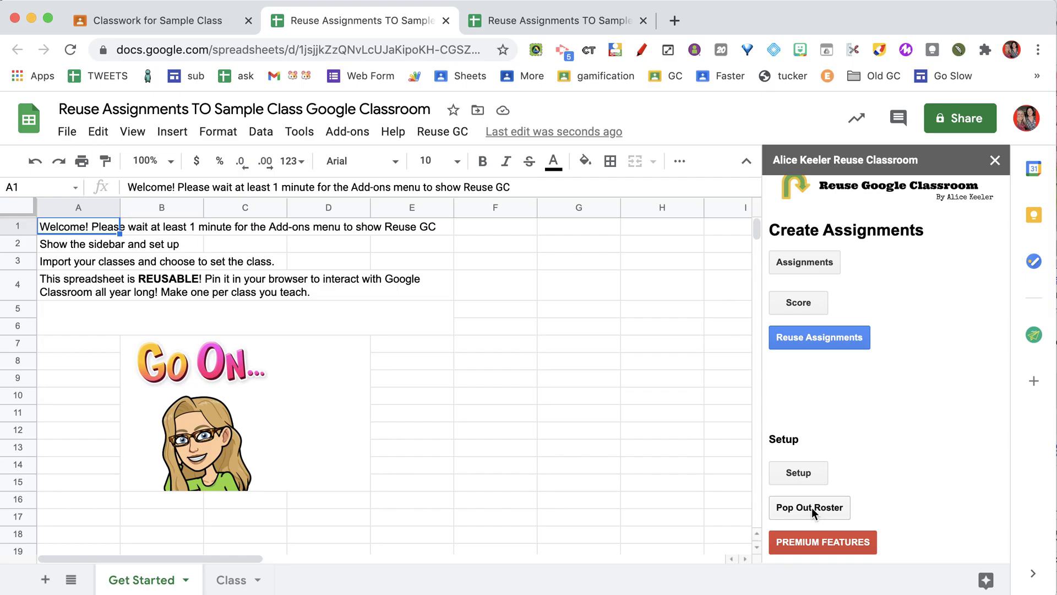
# Pop the student roster out into a separate Roster for Sample Class spreadsheet, retrying after the not-created error
pyautogui.click(811, 507)
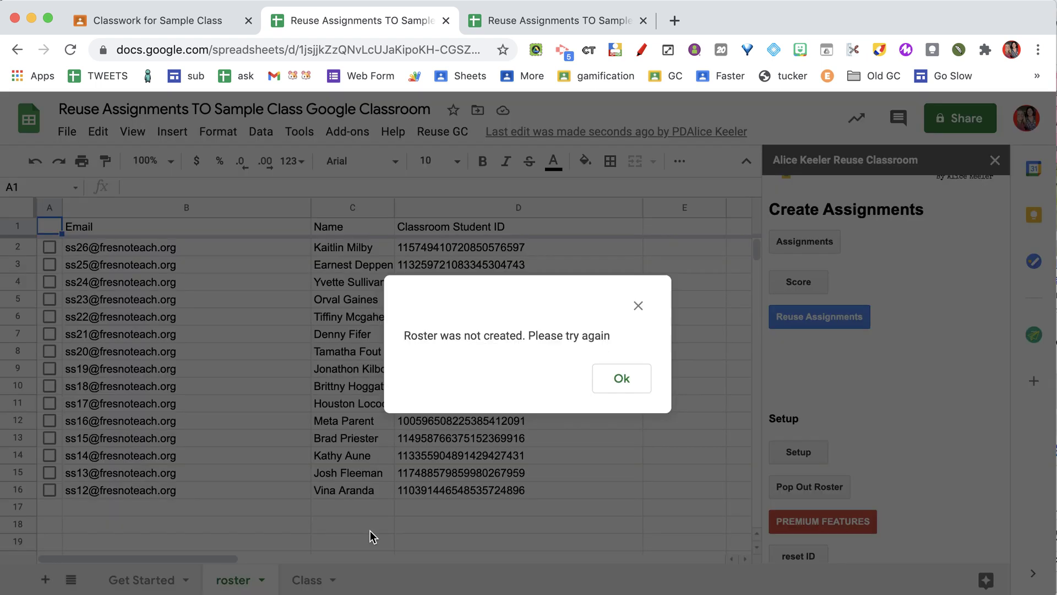
pyautogui.click(619, 380)
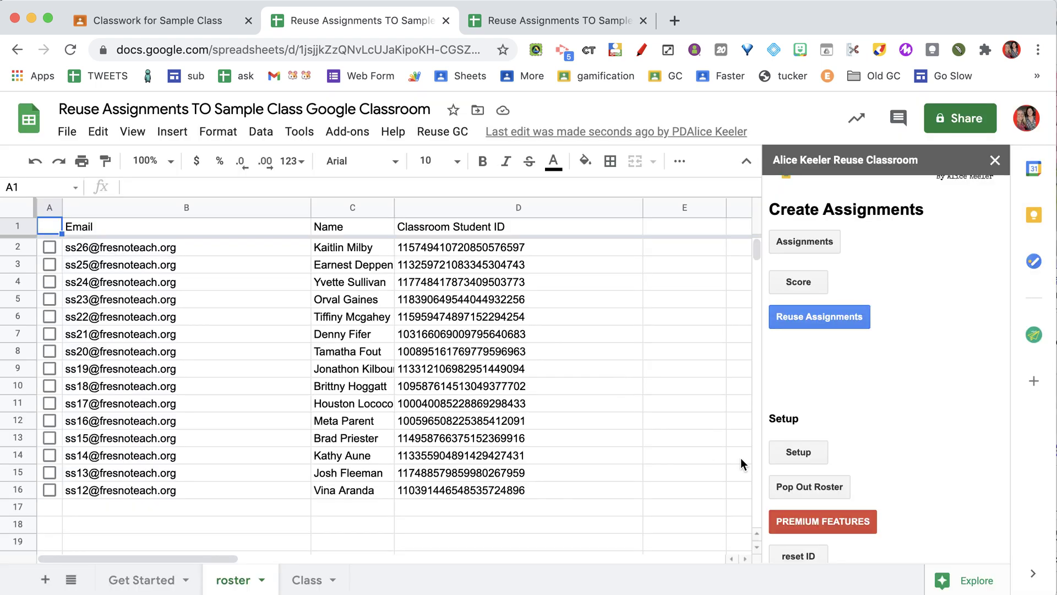
pyautogui.click(809, 489)
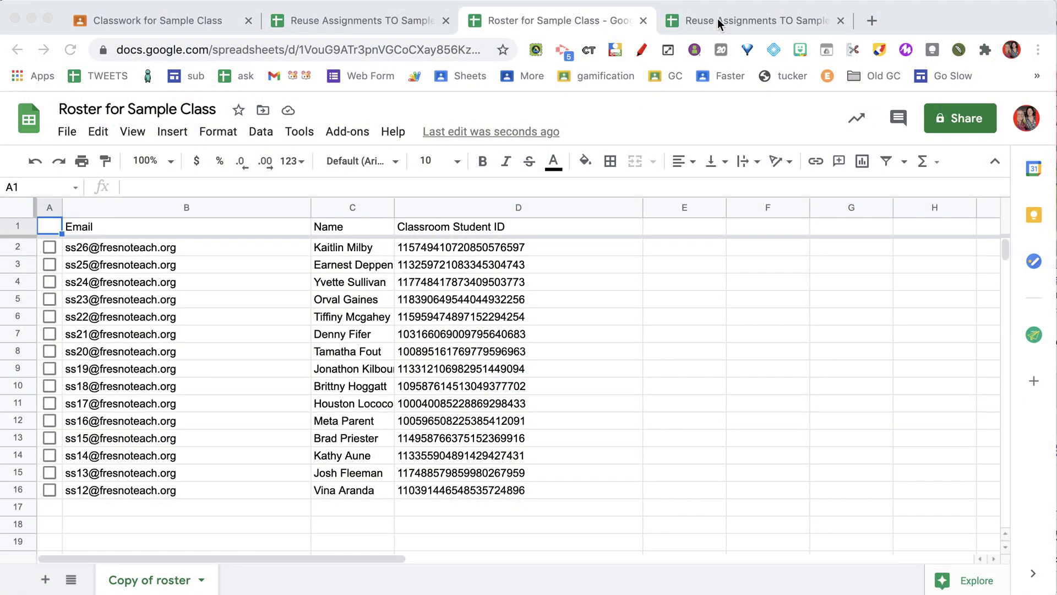
pyautogui.click(718, 18)
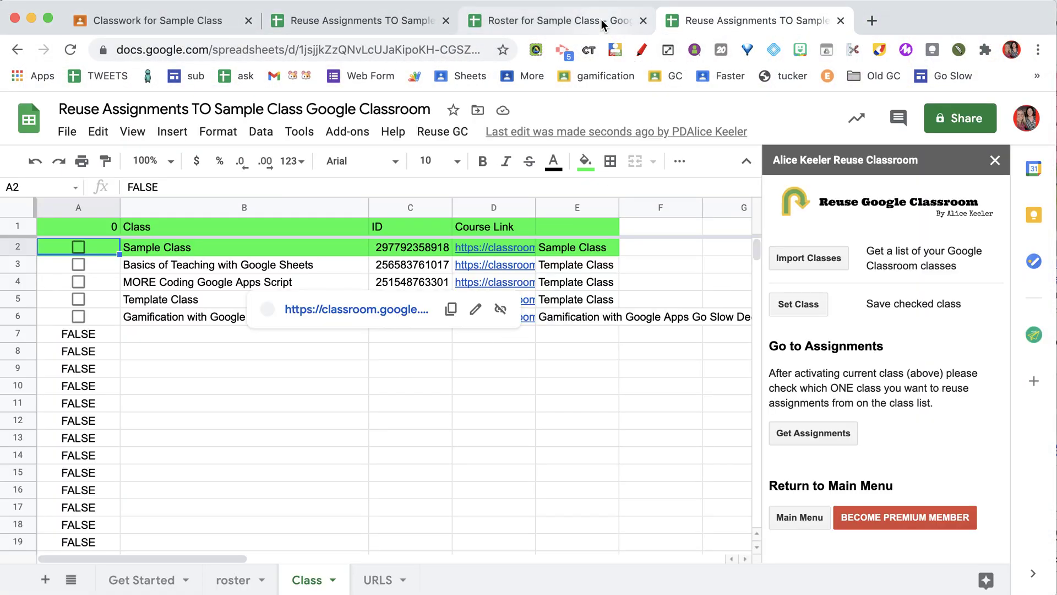
# Tick the student checkboxes in rows 7 and 4 of the Roster for Sample Class spreadsheet
pyautogui.click(601, 19)
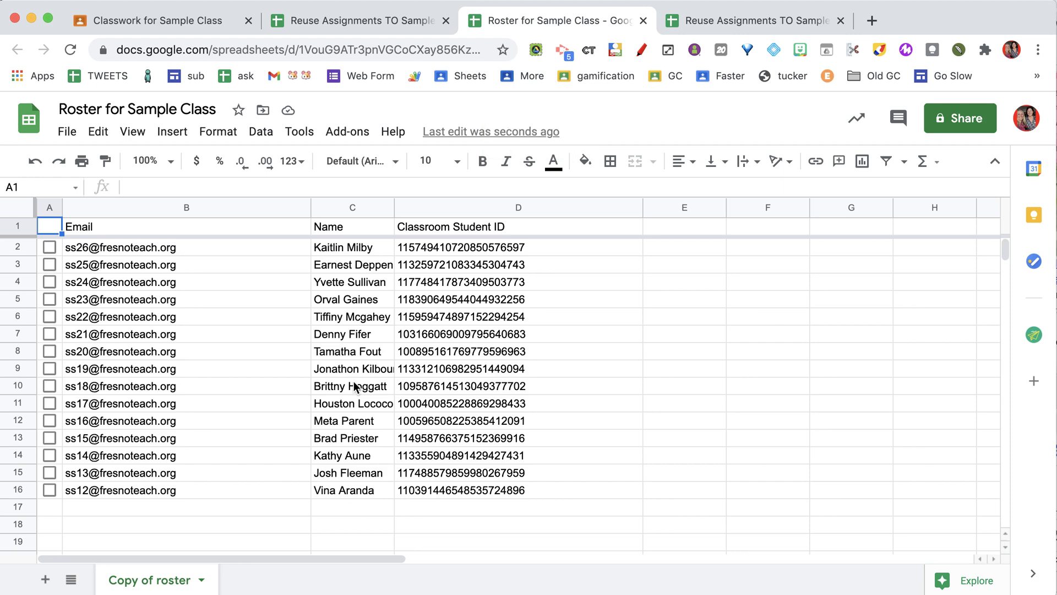
pyautogui.click(410, 20)
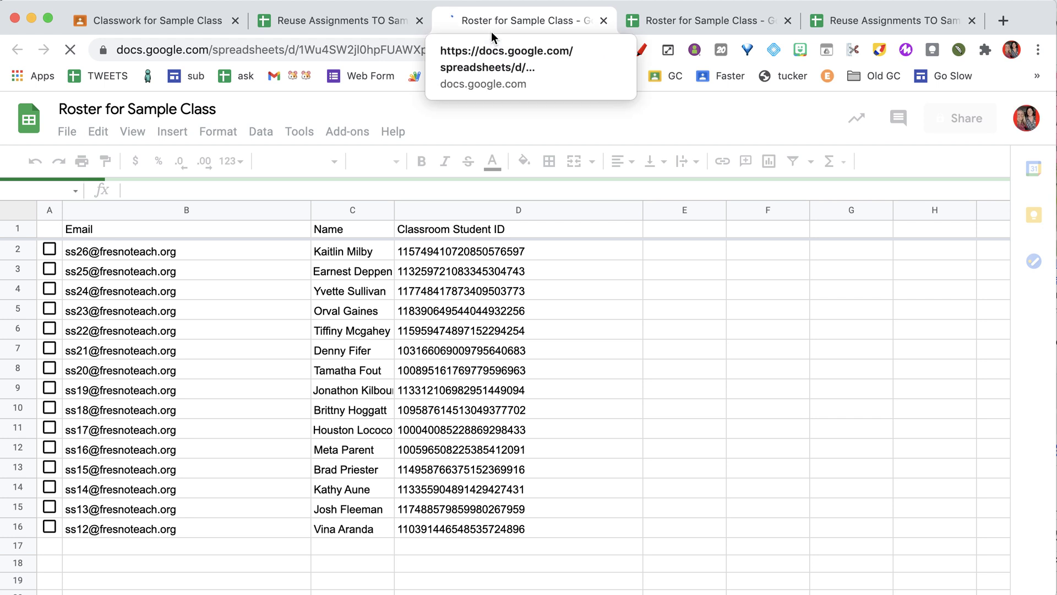
pyautogui.click(50, 332)
pyautogui.click(50, 283)
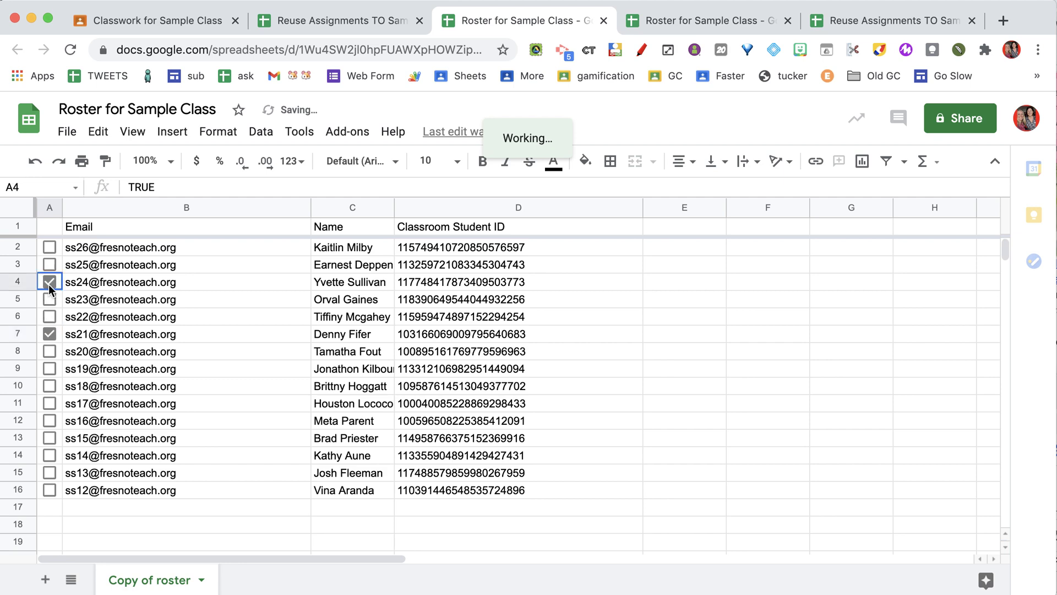